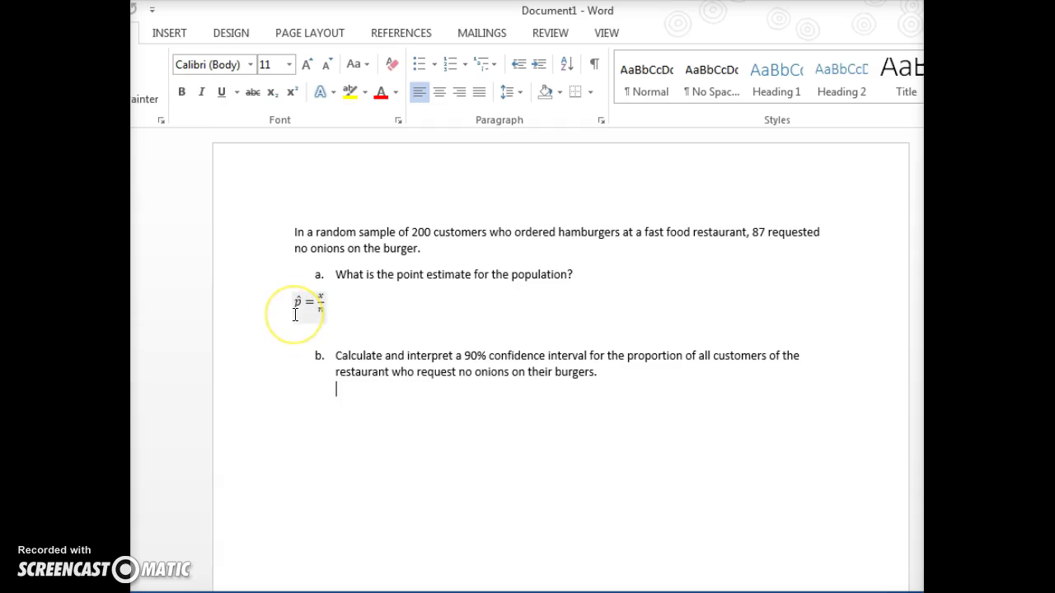
Extend the point-estimate equation with = and a pasted copy of the x/n fraction.
drag(296, 314, 320, 310)
click(497, 285)
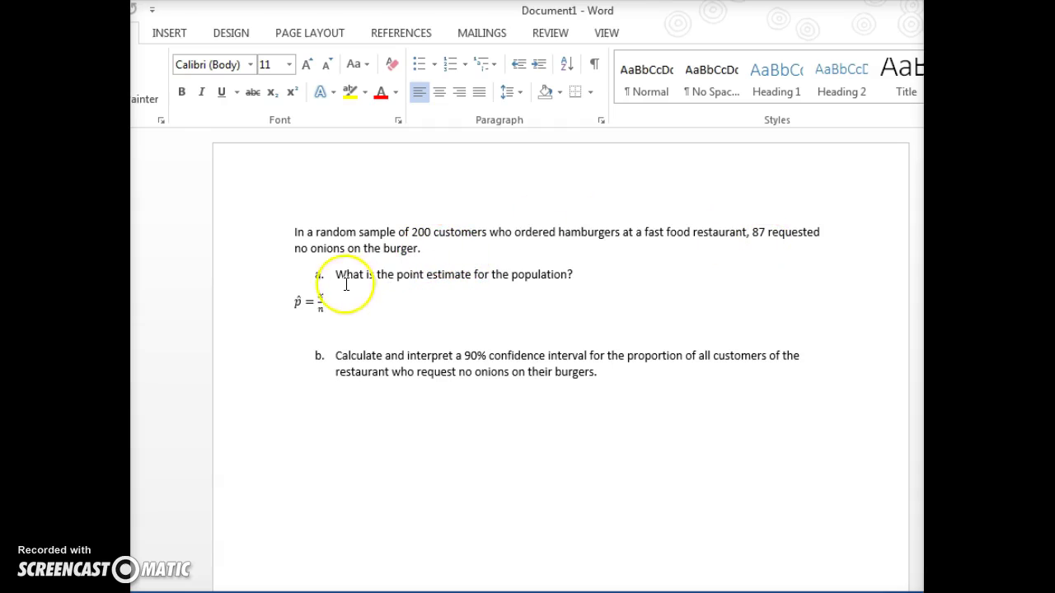
click(319, 303)
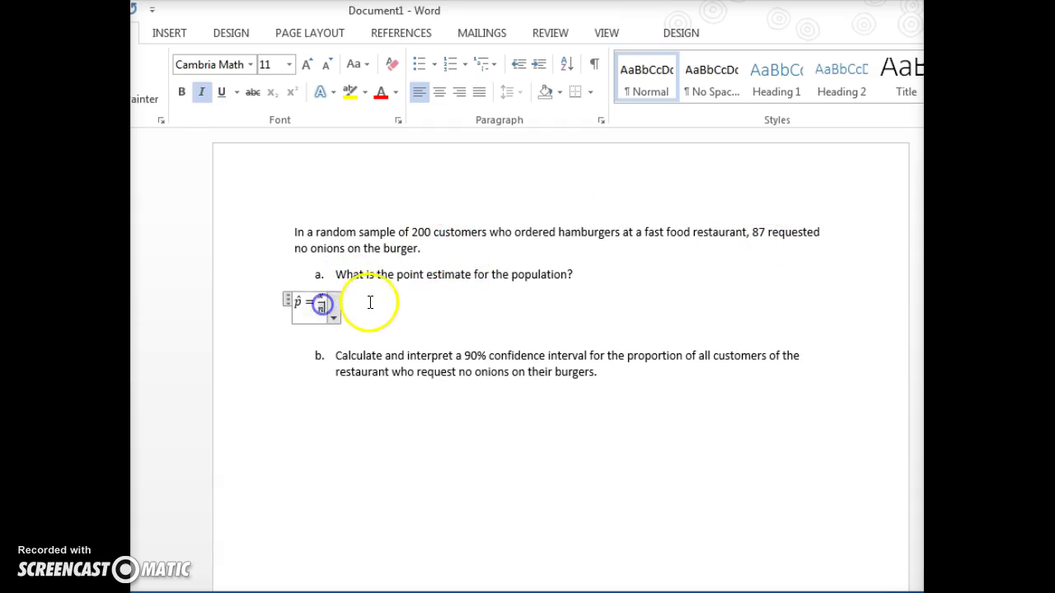
double_click(322, 305)
key(Right)
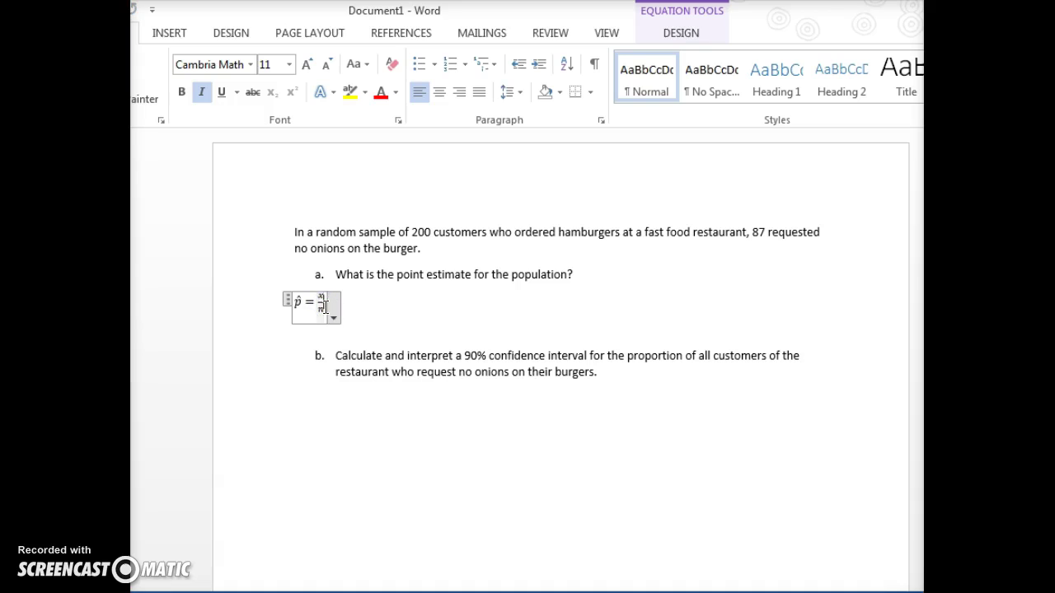
text(=)
key(ctrl+v)
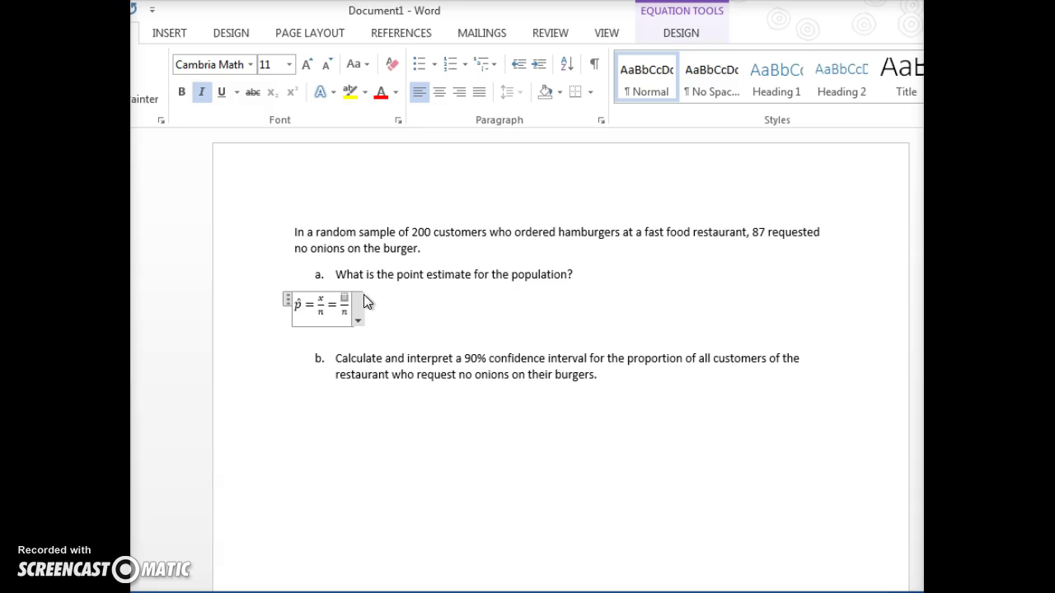
Replace the copied fraction's x with 87 and n with 200, giving 87/200.
key(Left)
key(Up)
key(BackSpace)
text(86)
key(BackSpace)
text(7)
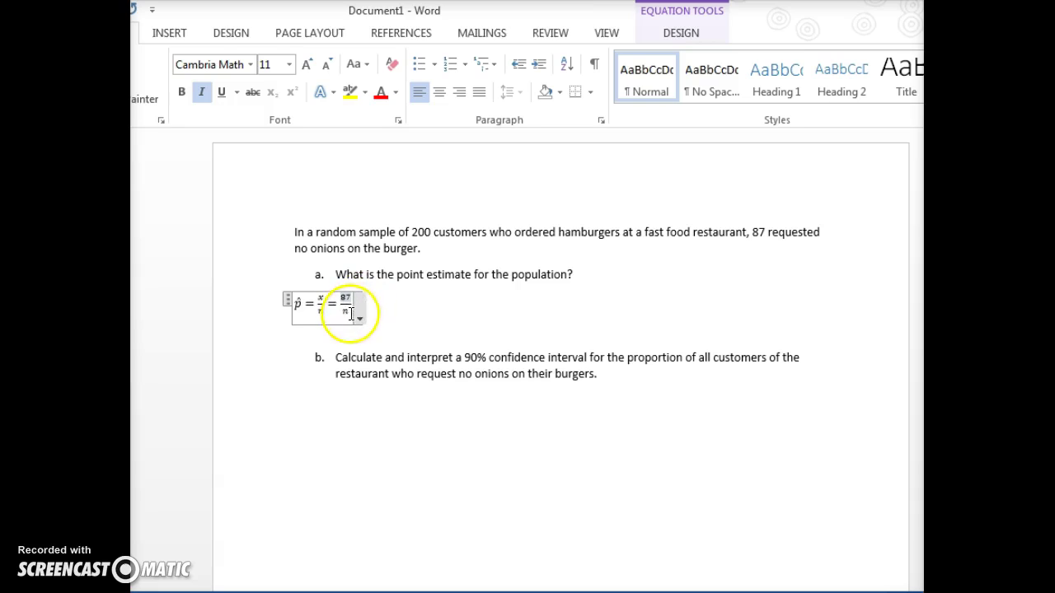
click(342, 314)
key(Down)
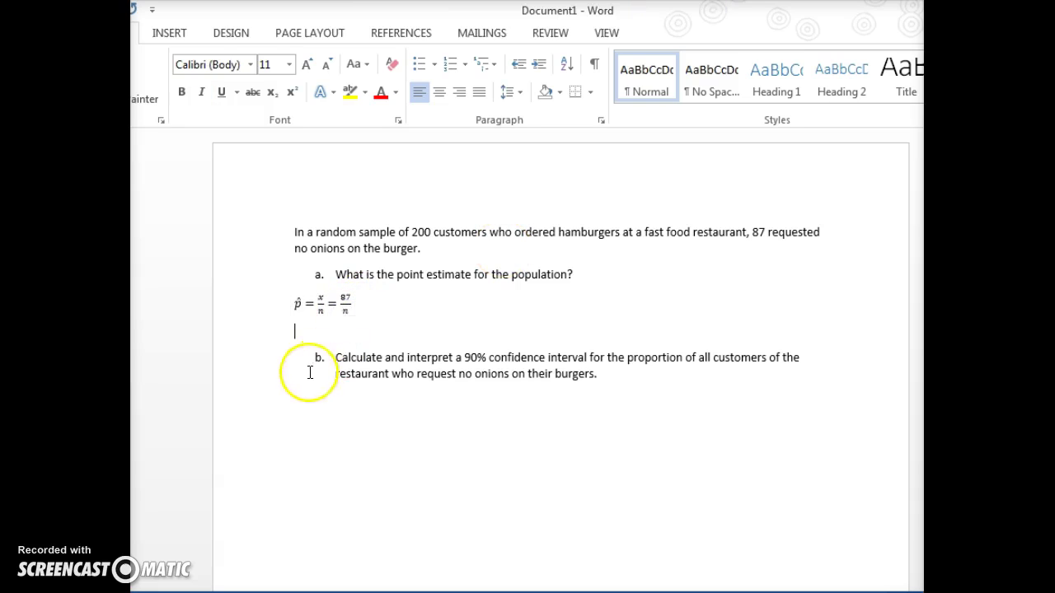
click(346, 307)
key(BackSpace)
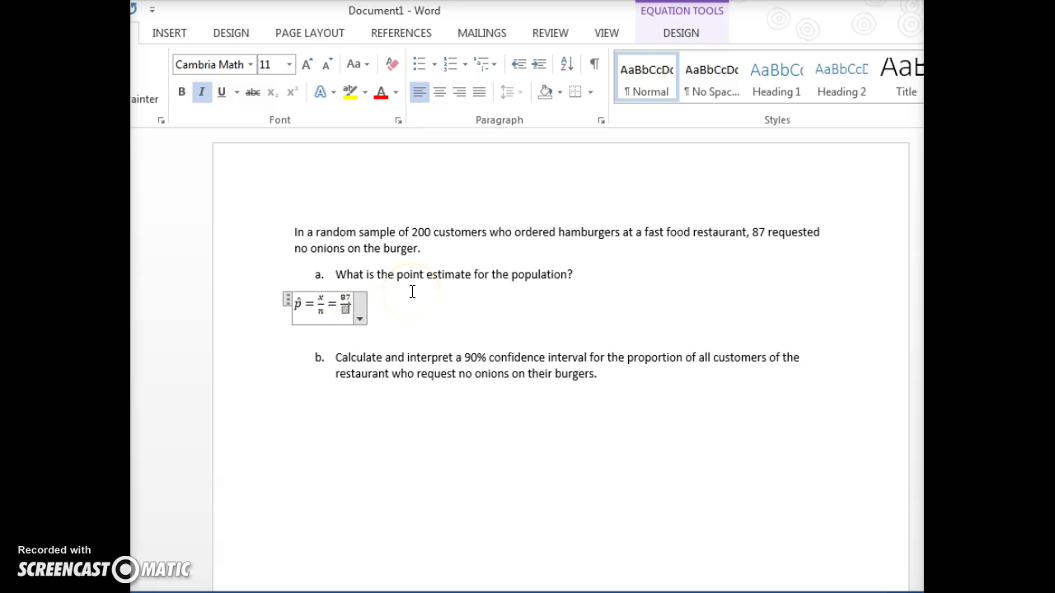
text(200)
key(Right)
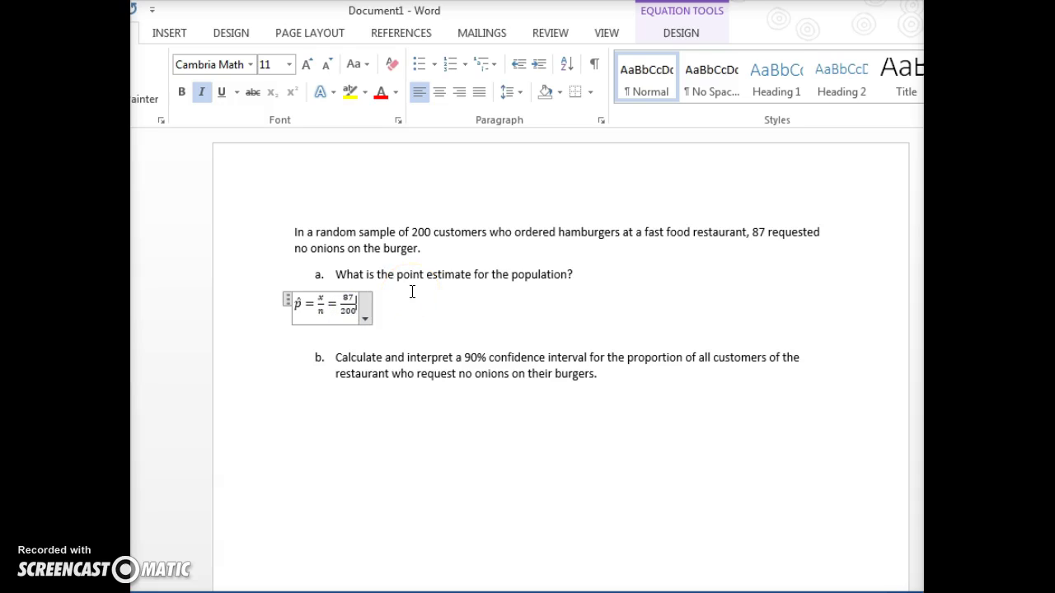
Add a final = to the equation and compute 87 ÷ 200 = .435 on the TI-83 emulator.
text(=)
click(624, 590)
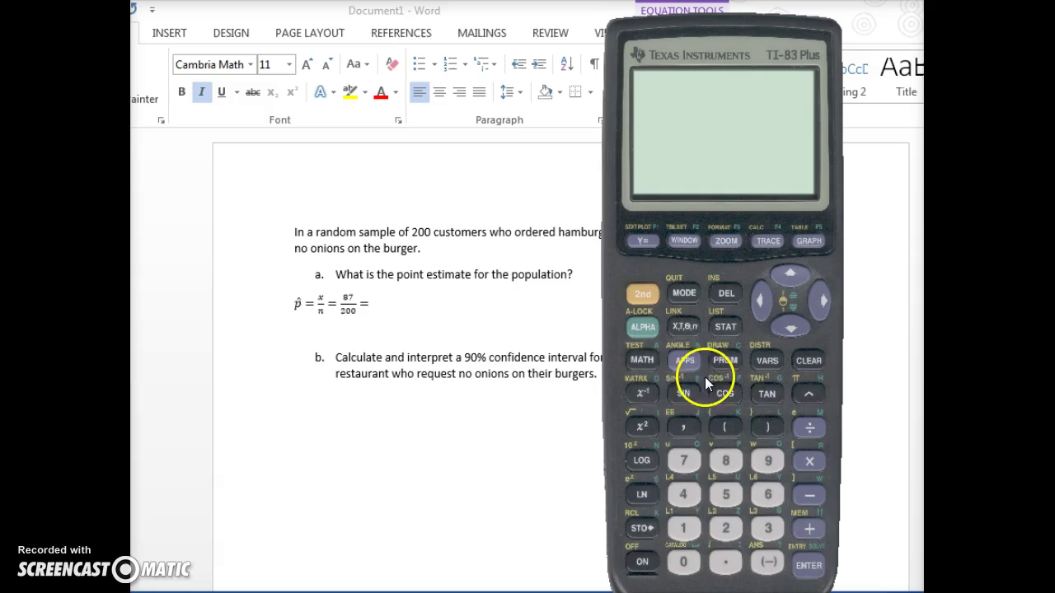
click(642, 564)
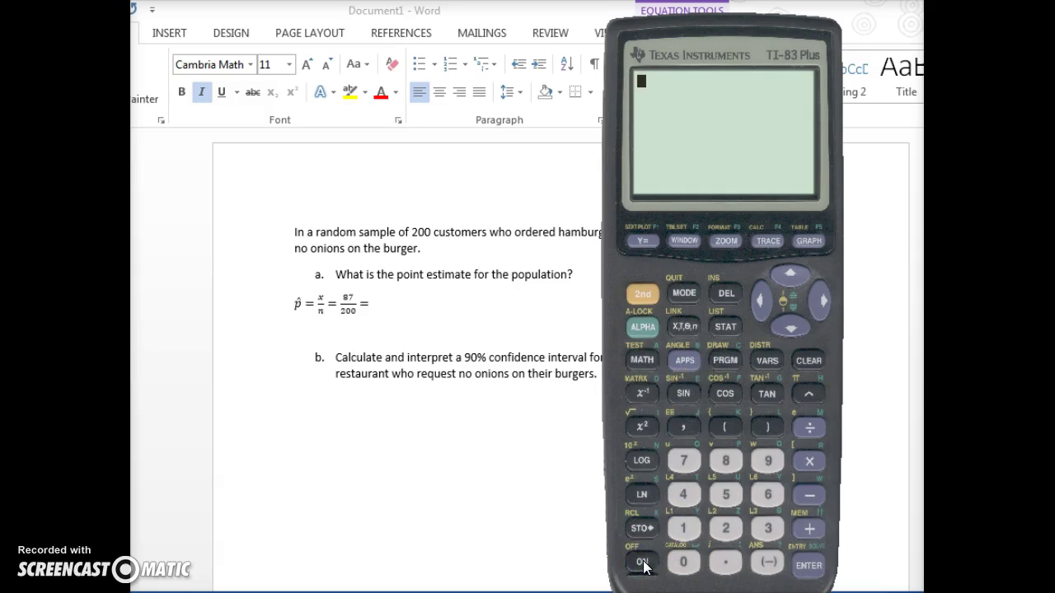
click(725, 464)
click(684, 460)
click(803, 427)
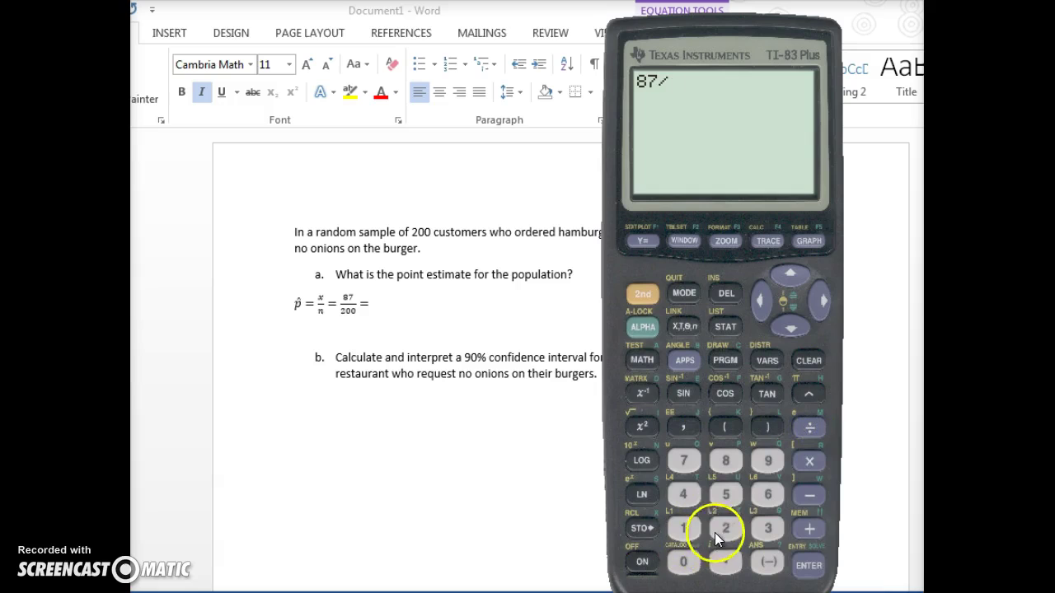
click(723, 529)
double_click(684, 563)
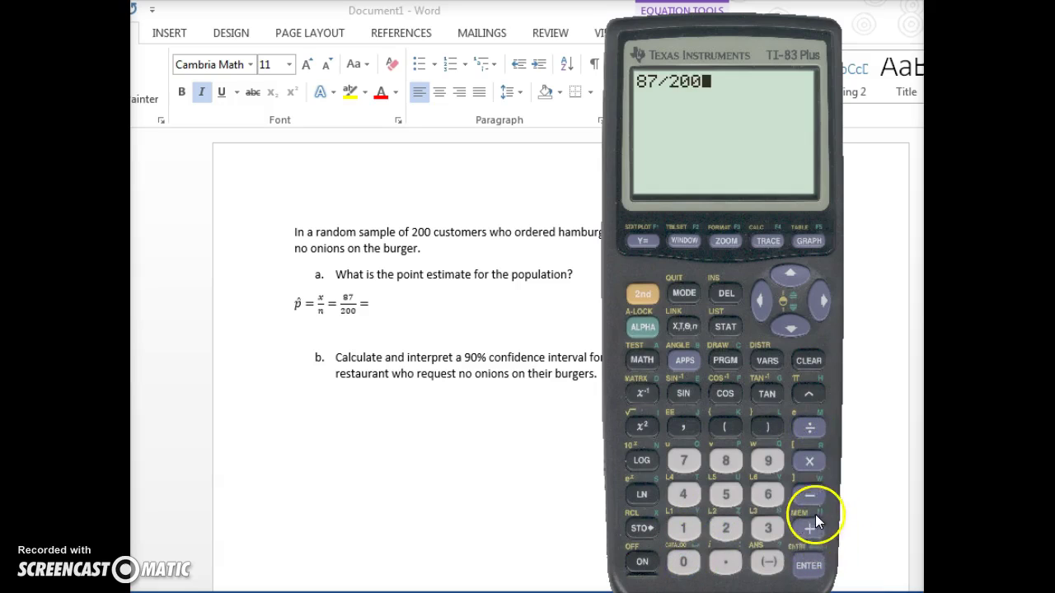
click(820, 562)
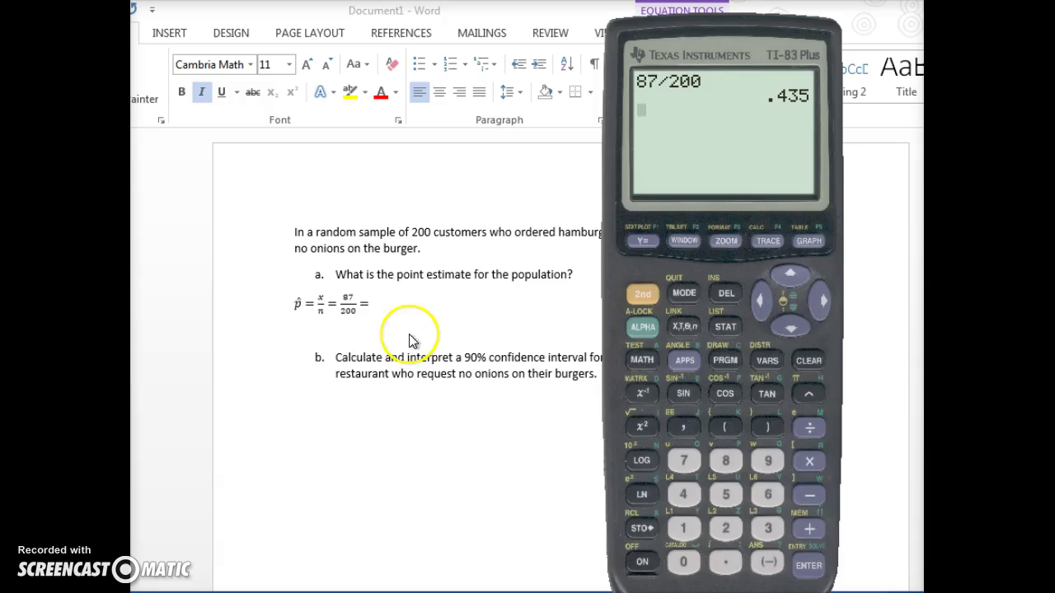
click(382, 314)
Enter 0.435 as the equation's result so it reads p̂ = x/n = 87/200 = 0.435.
text(0.)
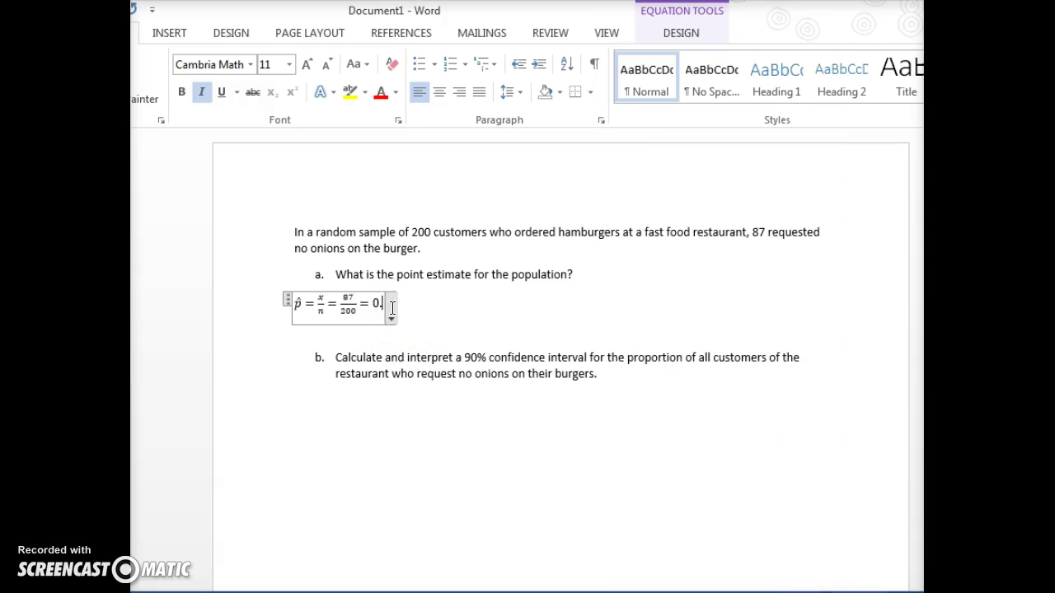
text(435)
click(481, 360)
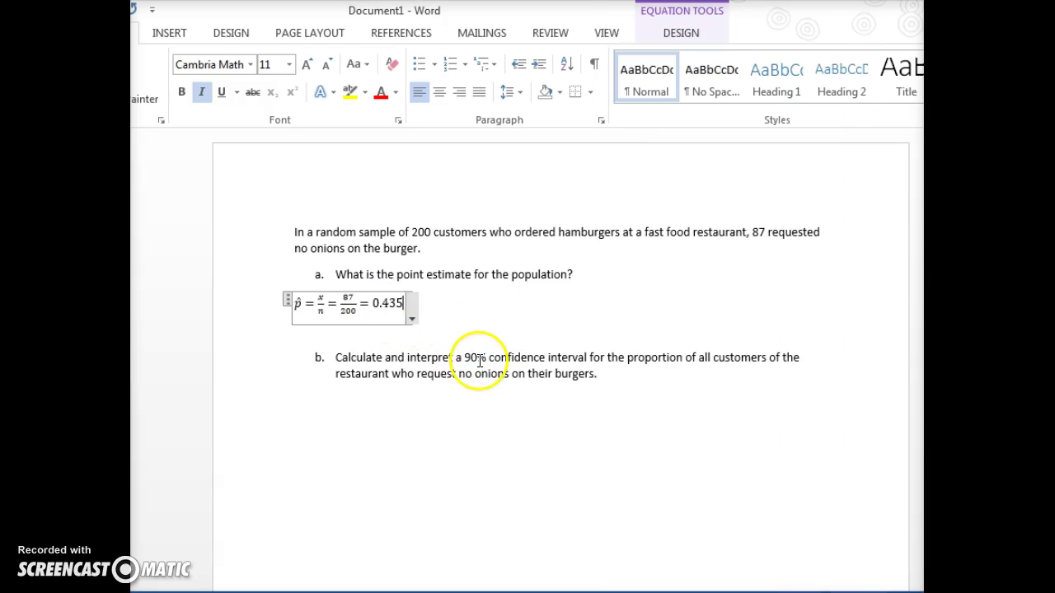
click(492, 318)
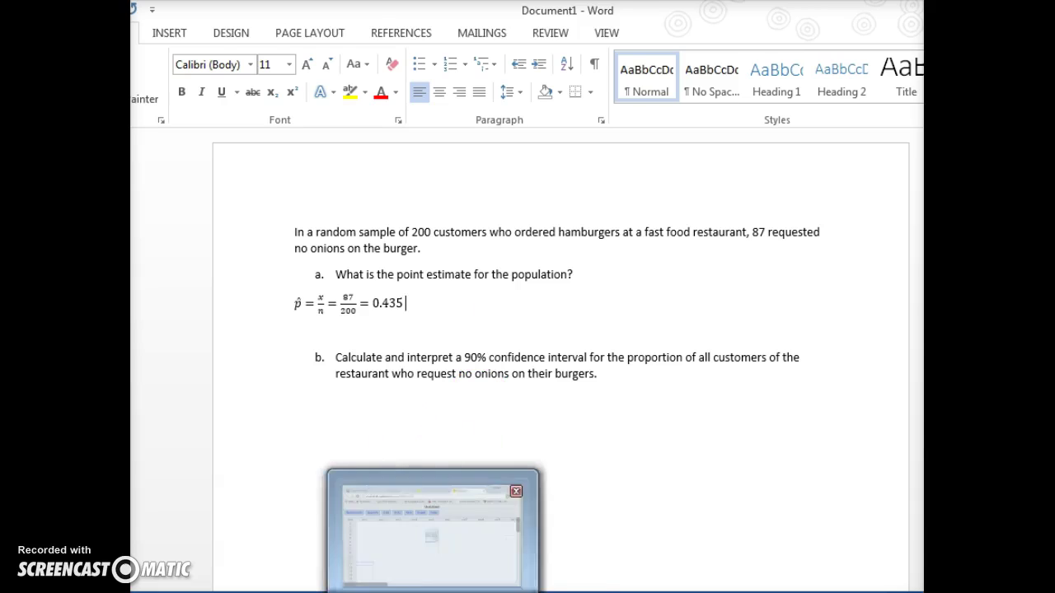
In StatCrunch, choose Stat > Proportion Stats > One Sample > With Summary.
click(370, 591)
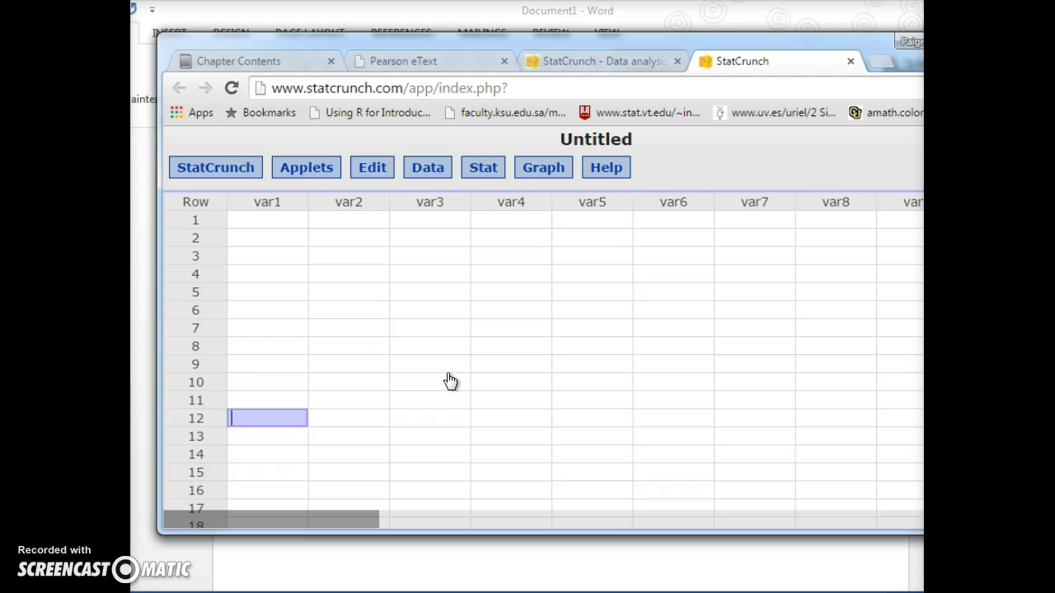
click(486, 170)
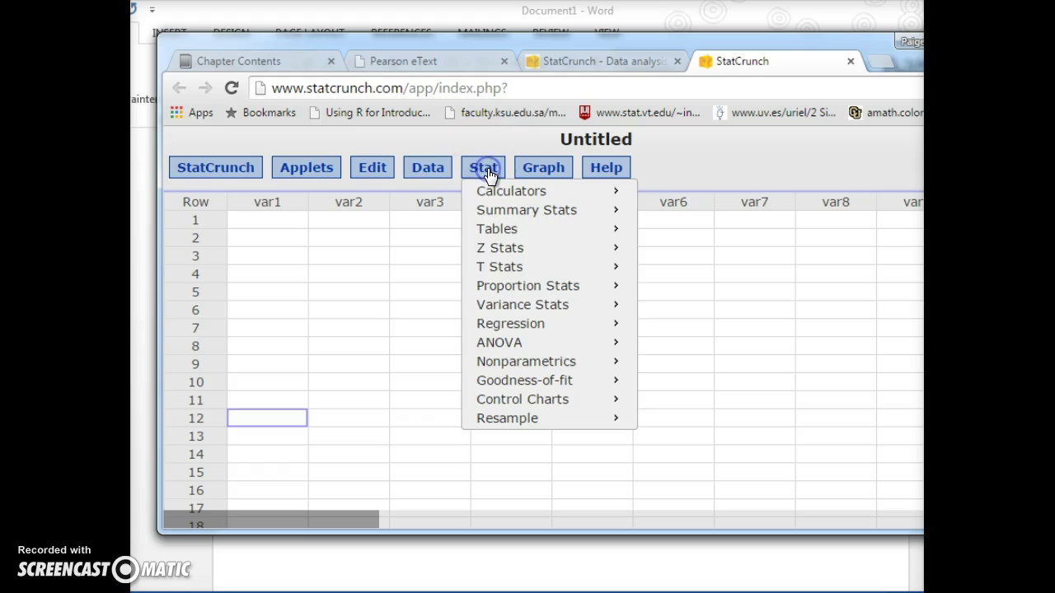
click(555, 289)
click(699, 289)
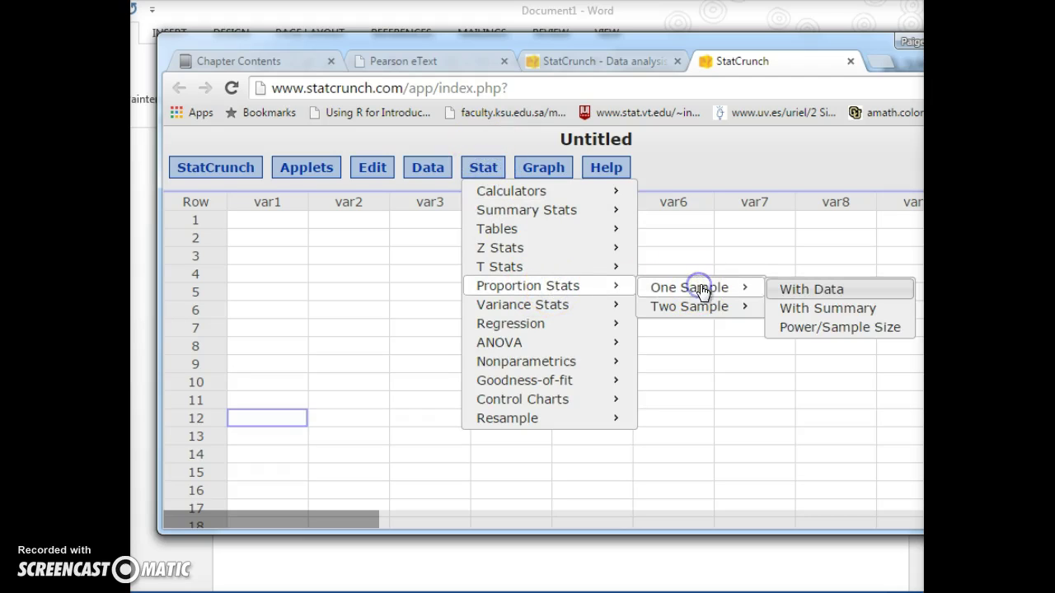
click(793, 308)
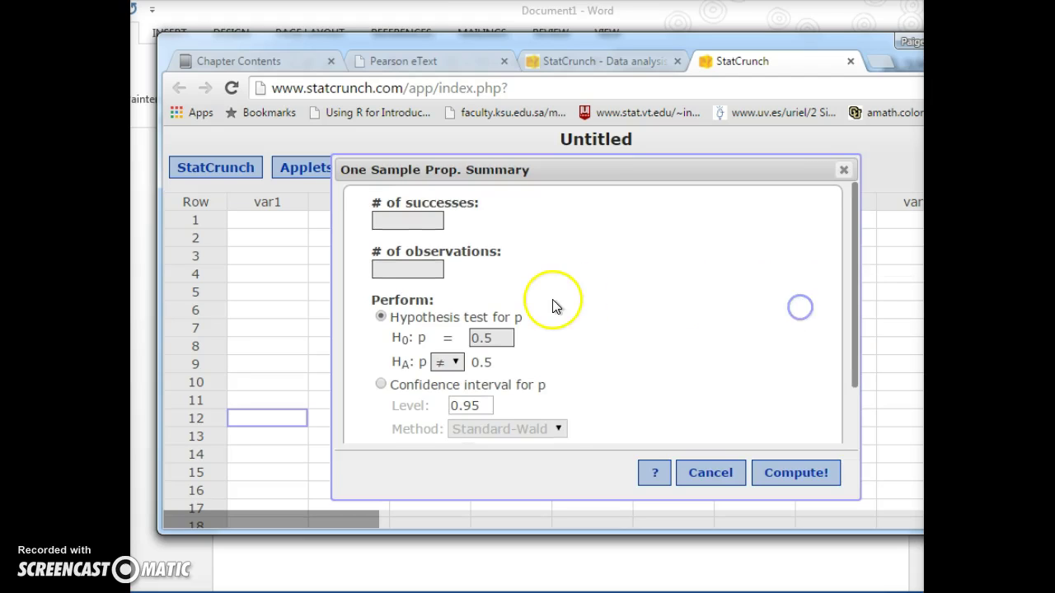
Enter 87 successes and 200 observations, and request a confidence interval at level 0.90.
click(402, 221)
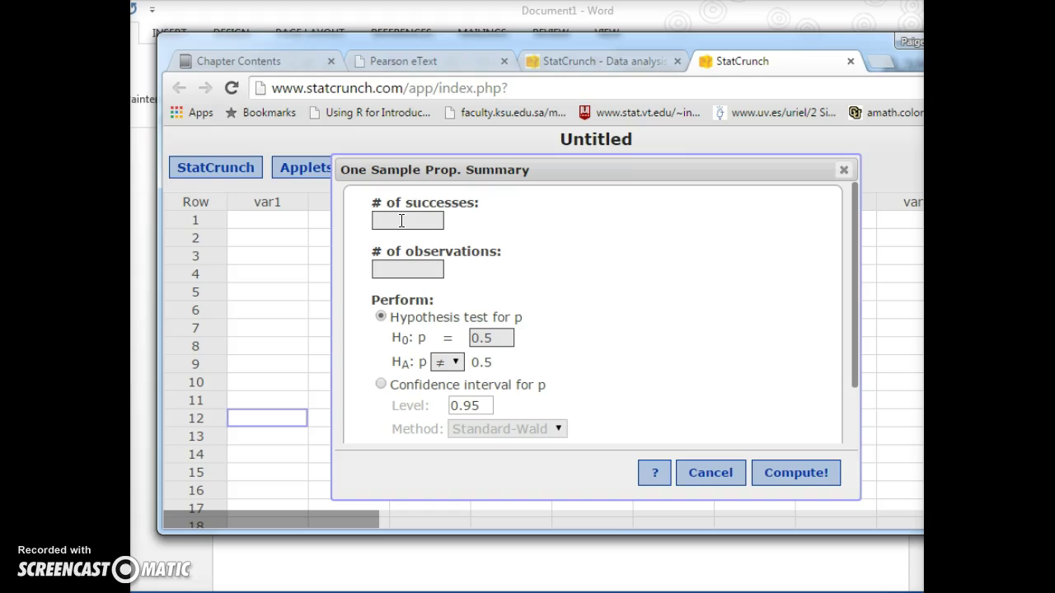
text(87)
click(399, 264)
text(200)
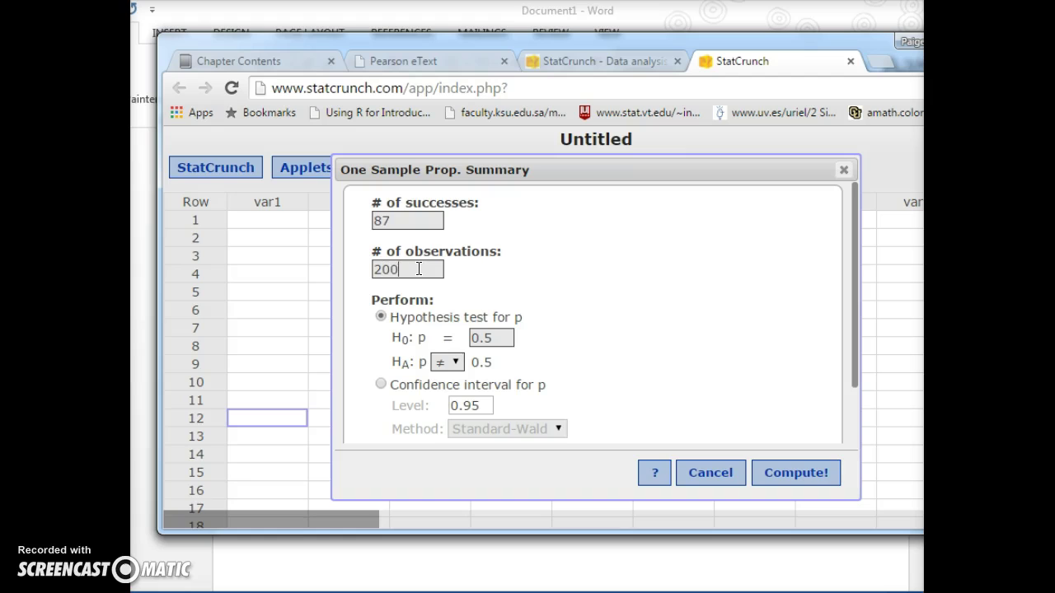
click(381, 384)
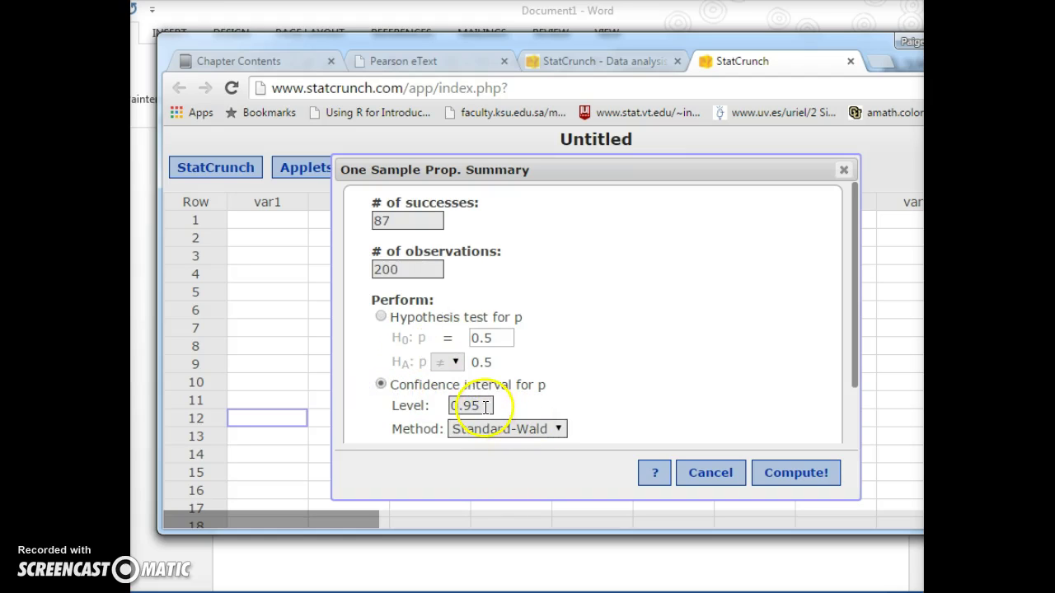
click(485, 406)
key(BackSpace)
text(0)
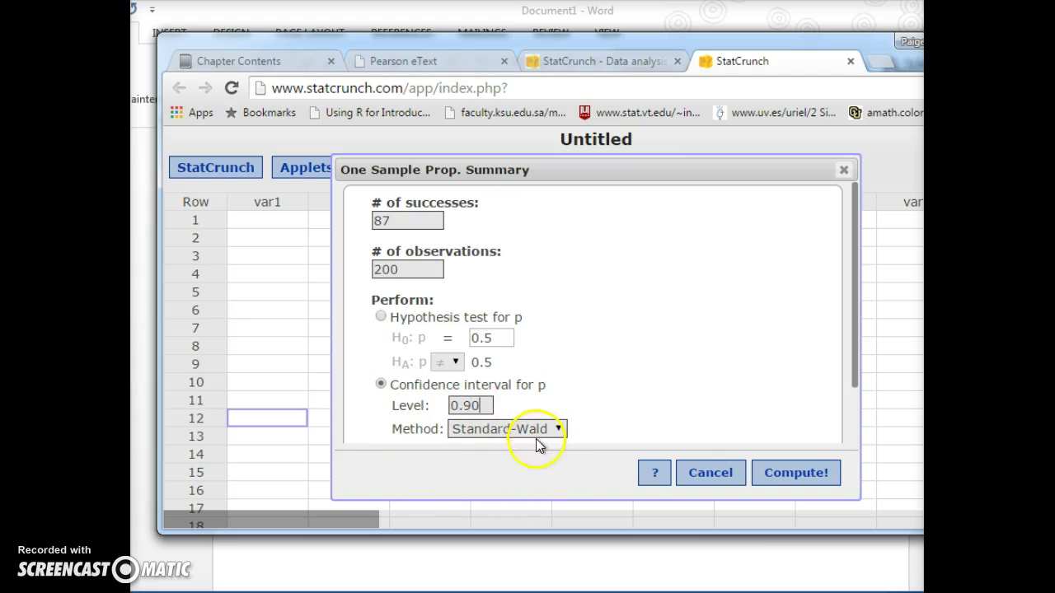
Compute the interval (0.37733914 to 0.49266086) and highlight the results for copying.
click(785, 475)
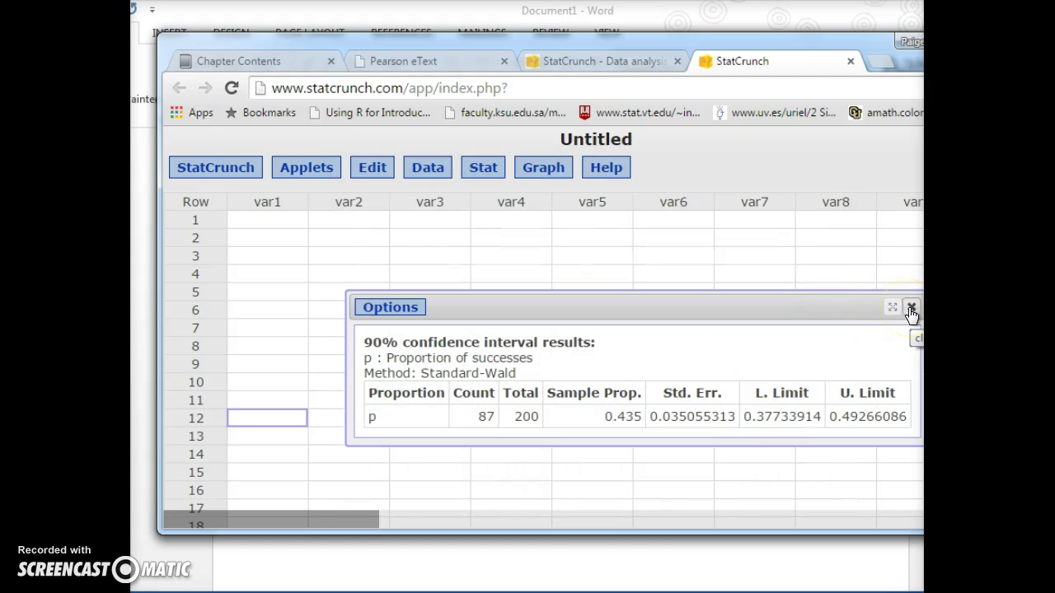
drag(362, 337, 907, 445)
key(ctrl+c)
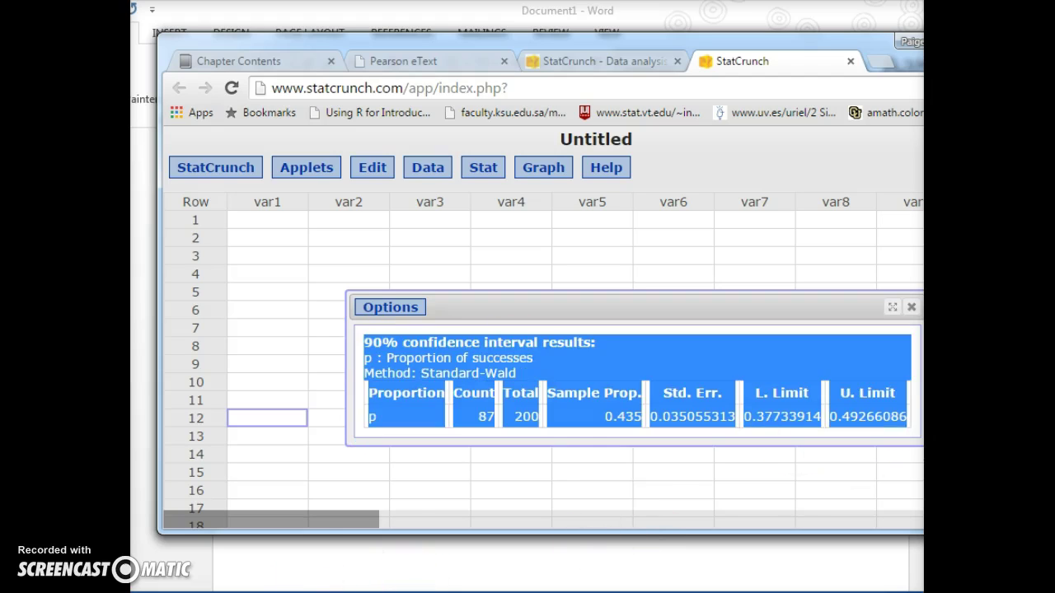
click(671, 577)
Paste the StatCrunch interval results below item b, removing the c. numbering and adding a blank line.
click(440, 420)
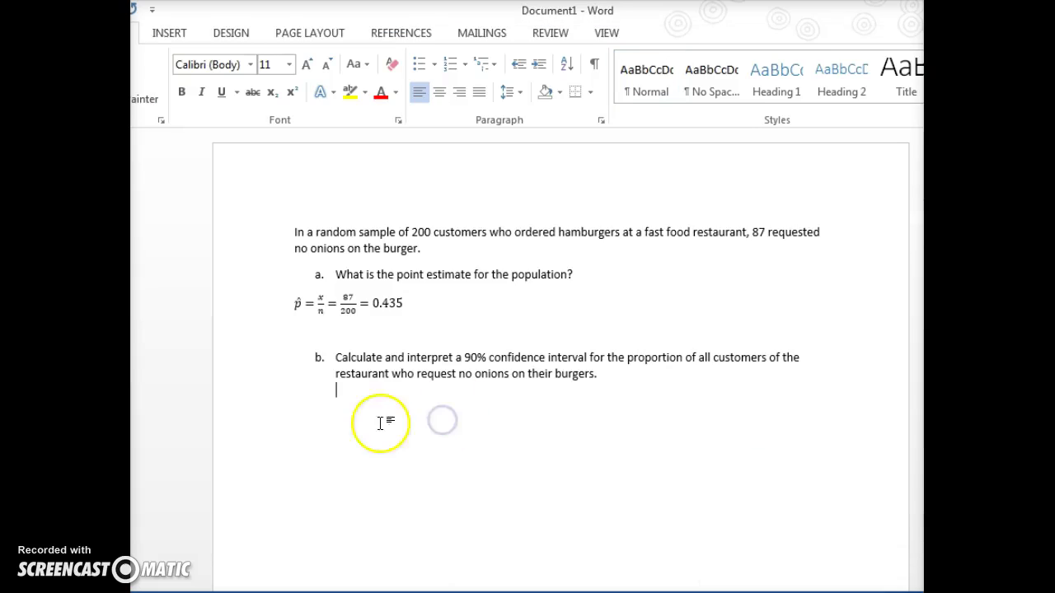
key(ctrl+v)
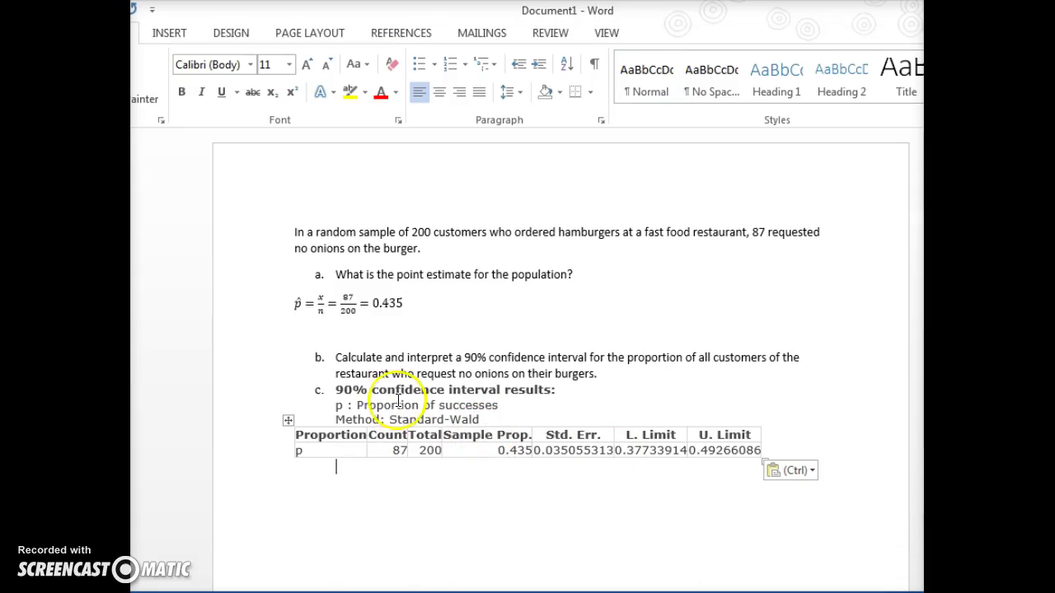
click(326, 390)
key(BackSpace)
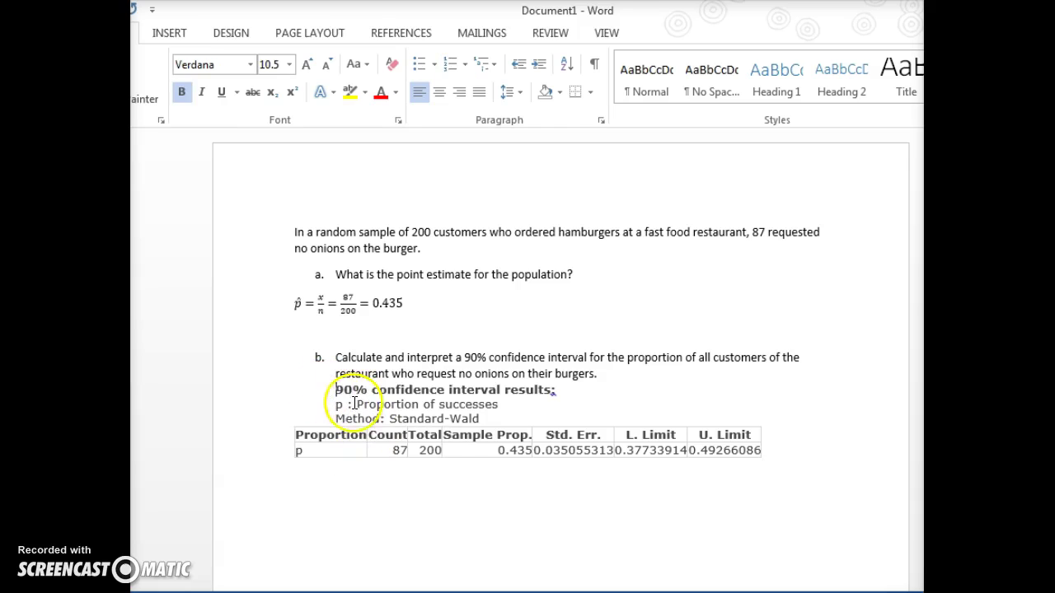
key(Return)
click(425, 506)
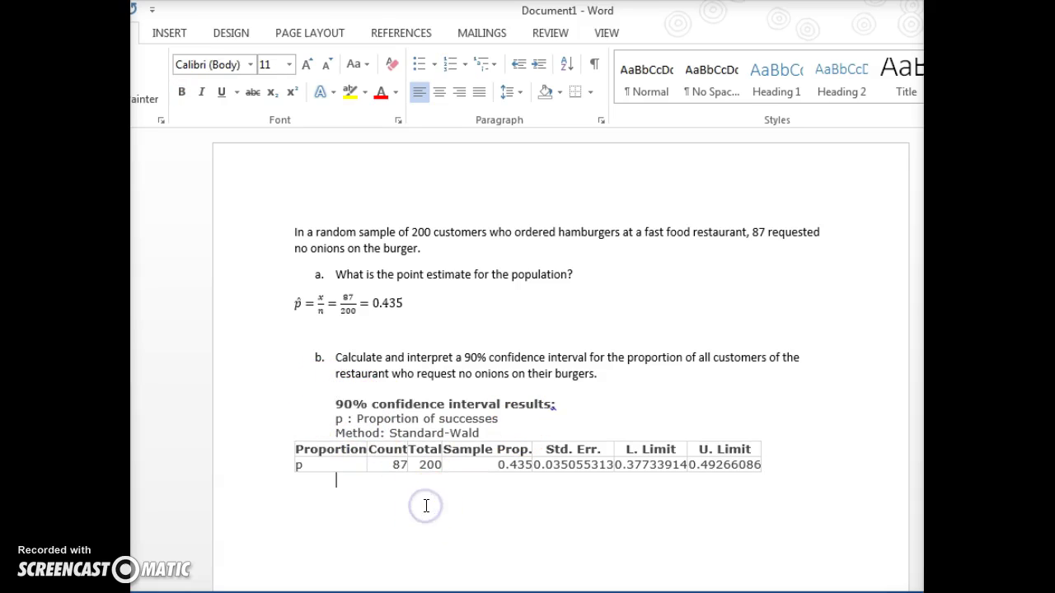
Write "We are 90% confident that the population proportion is between 0.3773 and 0.4927." below the table.
text(We are 90% confident th)
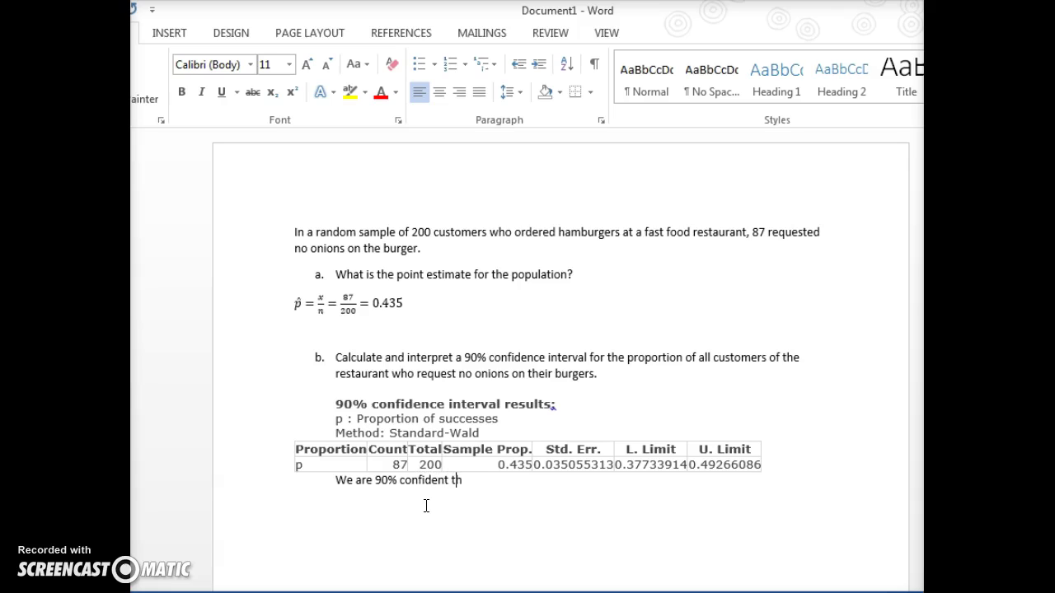
text(at the population p)
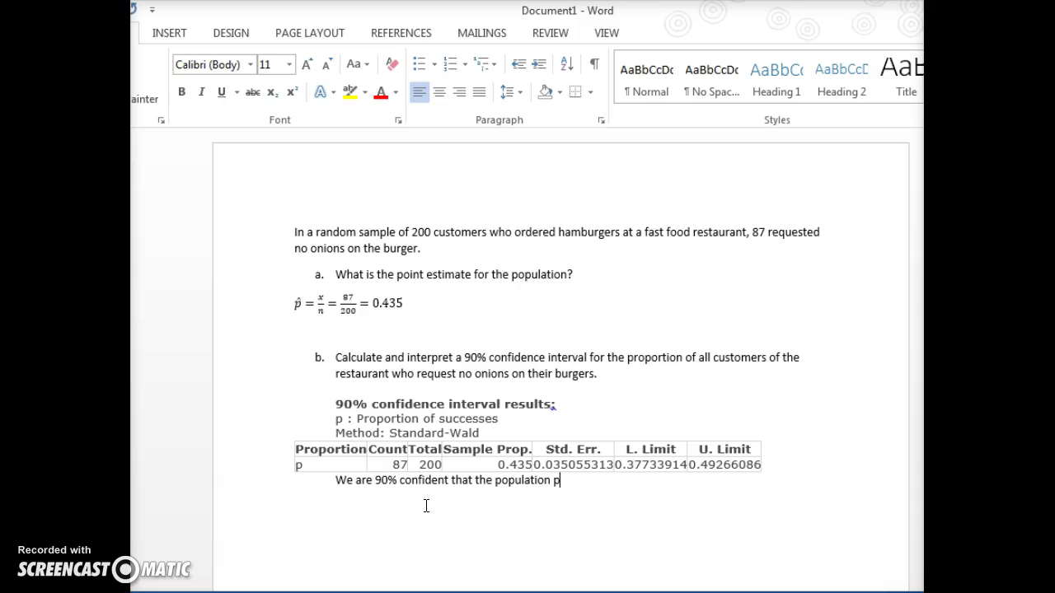
text(roportion is betwe)
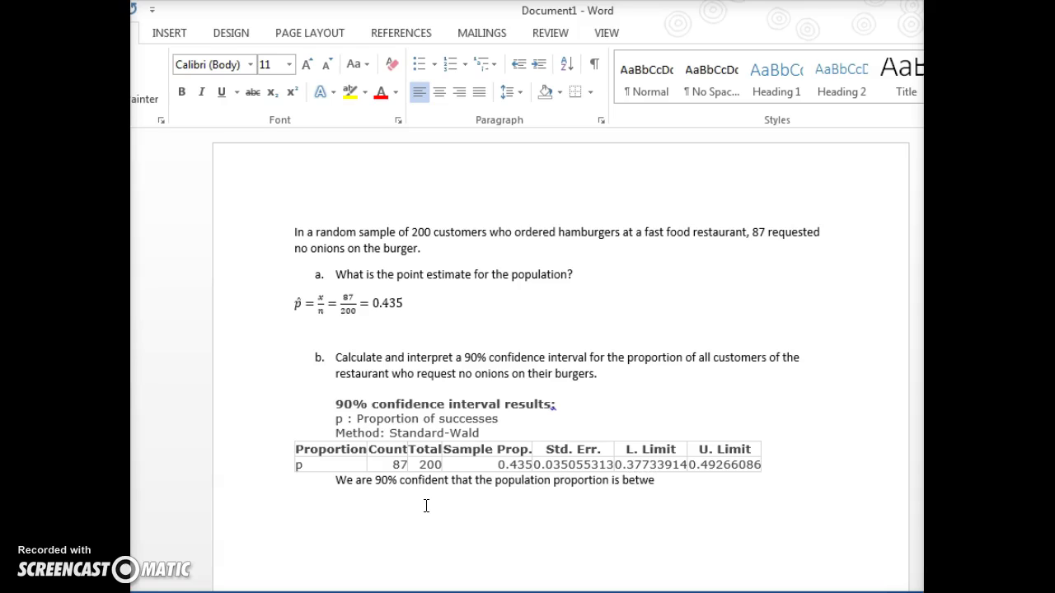
text(en 0.3773 and 0.)
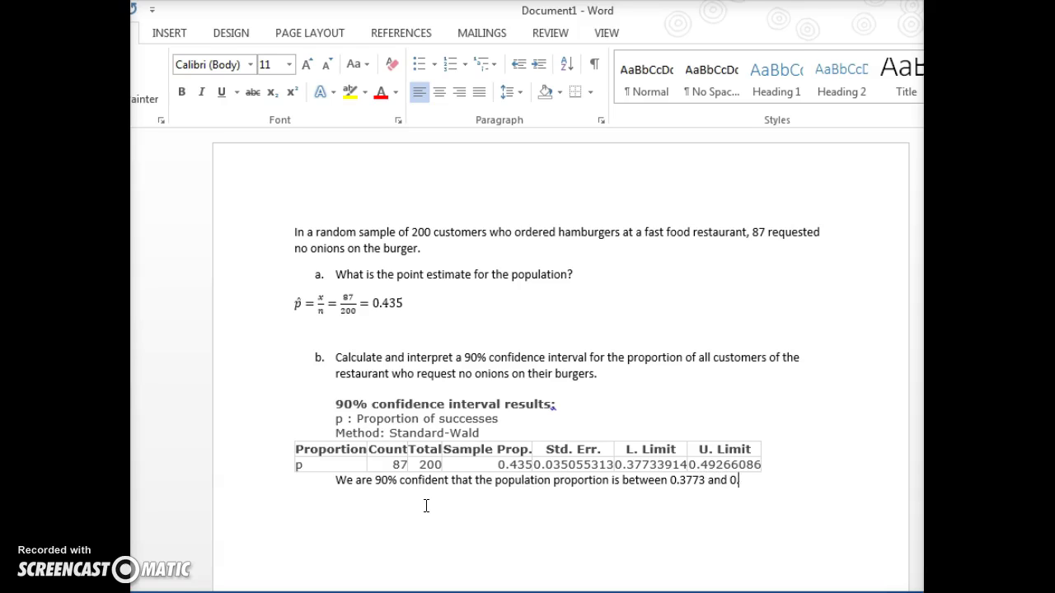
text(4927.)
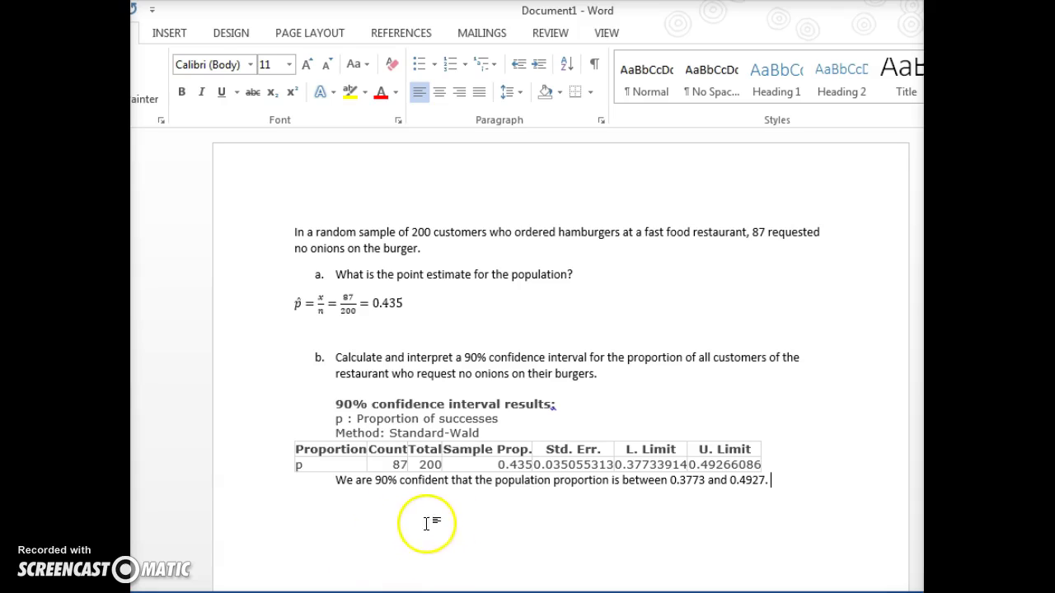